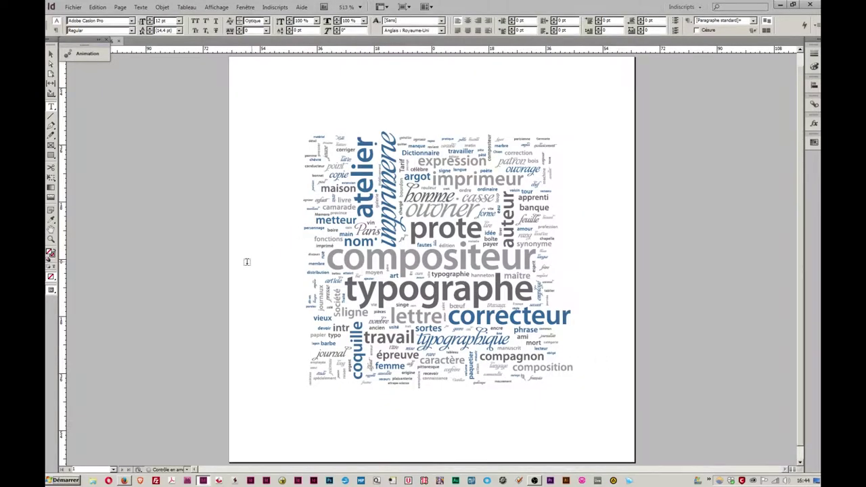
# Change the document setup to Publication numérique mode with a custom page size of 1024 by 1024 px.
pyautogui.scroll(5, 433, 259)
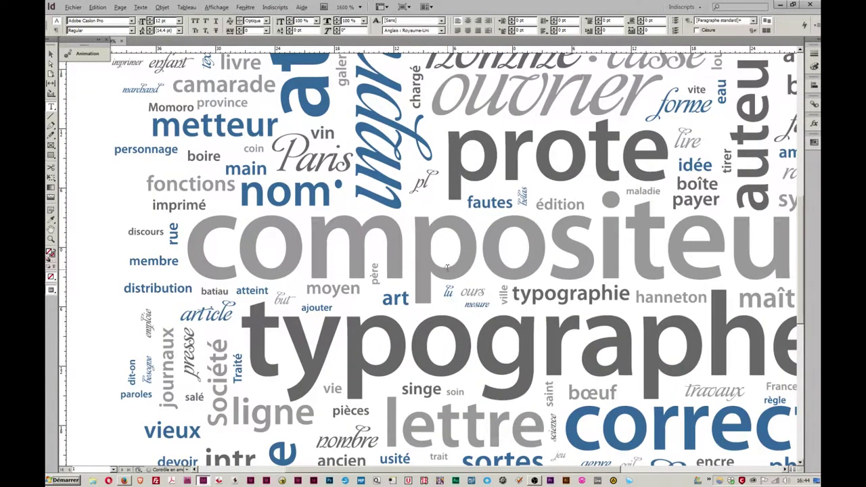
pyautogui.scroll(-4, 447, 269)
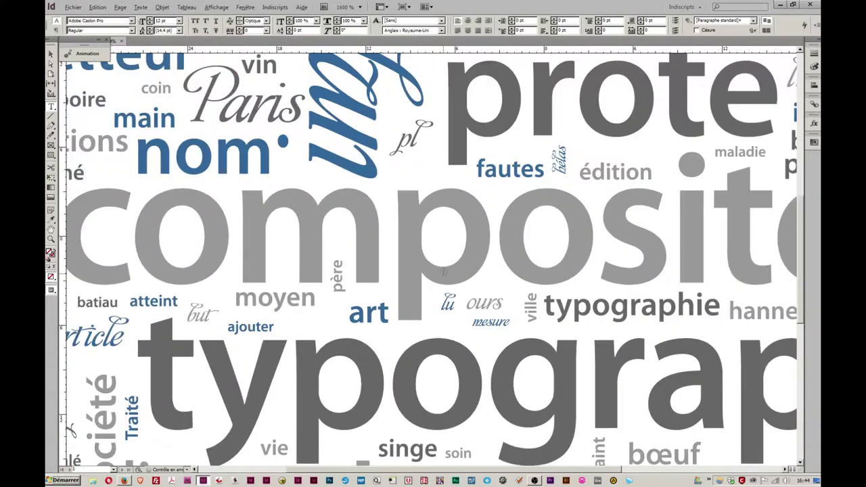
pyautogui.scroll(-1, 443, 273)
pyautogui.scroll(-2, 442, 273)
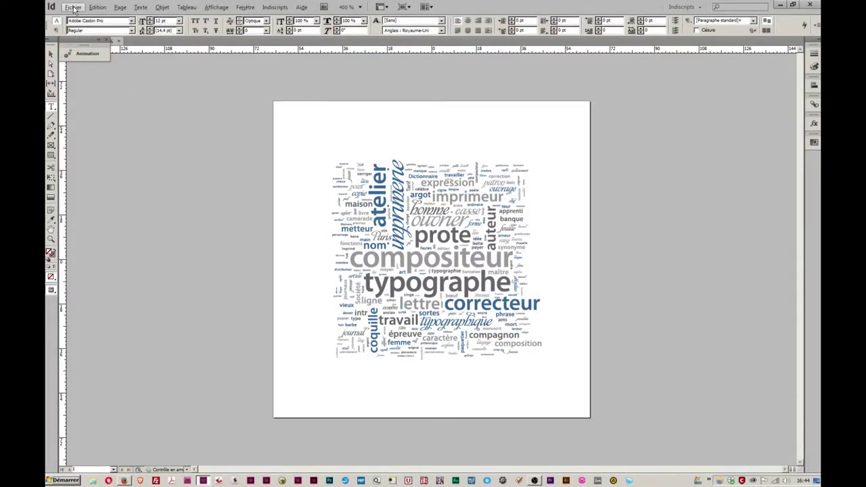
pyautogui.click(73, 8)
pyautogui.click(124, 167)
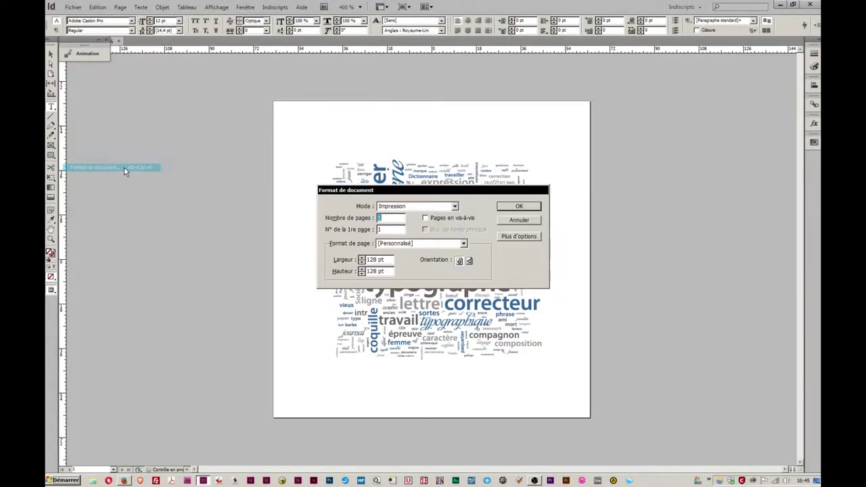
pyautogui.click(414, 207)
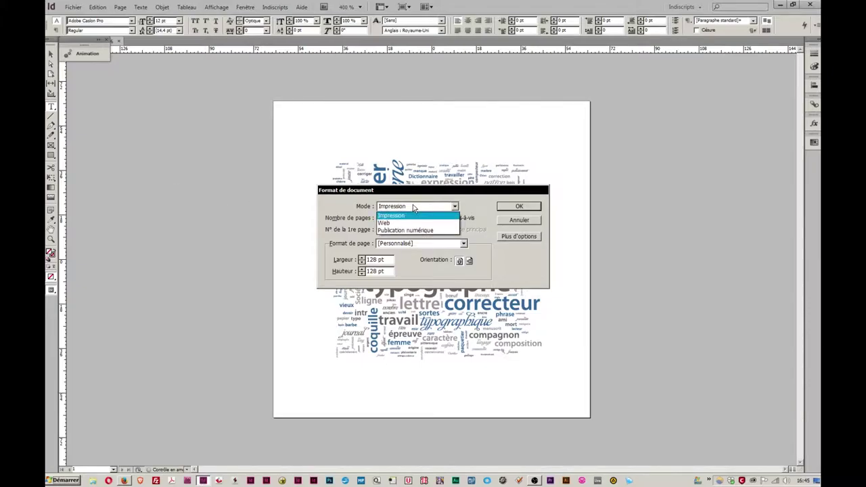
pyautogui.click(406, 230)
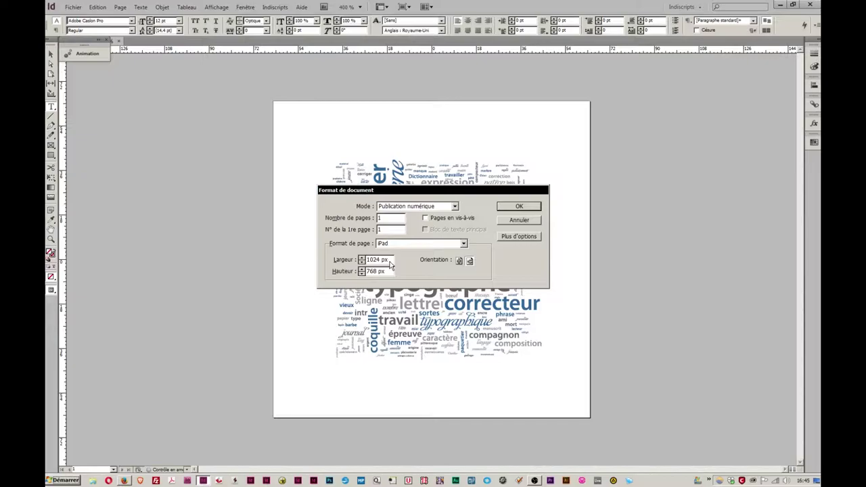
pyautogui.moveTo(387, 274); pyautogui.dragTo(243, 261)
pyautogui.write('1024')
pyautogui.press('Tab')
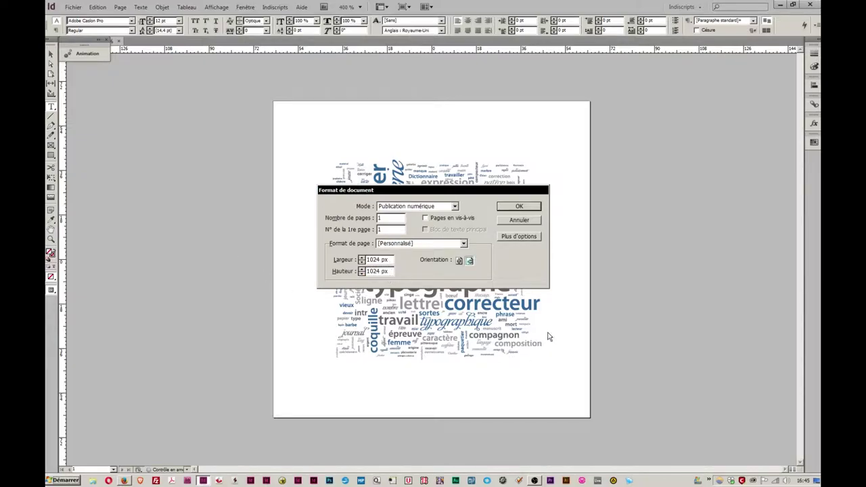
pyautogui.click(507, 207)
# Select the whole word cloud at the page centre and scale it up to about 997 by 952 px to fill the page.
pyautogui.hotkey('ctrl', '-')
pyautogui.hotkey('ctrl', '-')
pyautogui.hotkey('ctrl', '-')
pyautogui.hotkey('ctrl', '-')
pyautogui.hotkey('ctrl', '-')
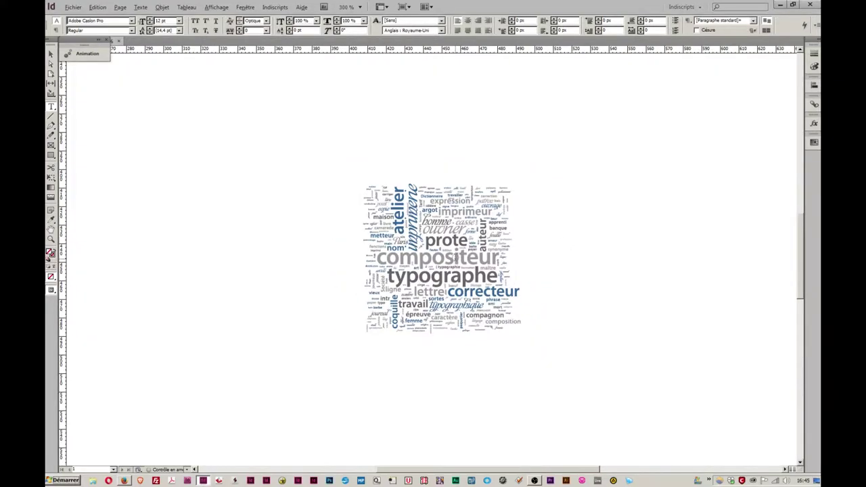
pyautogui.hotkey('ctrl', '-')
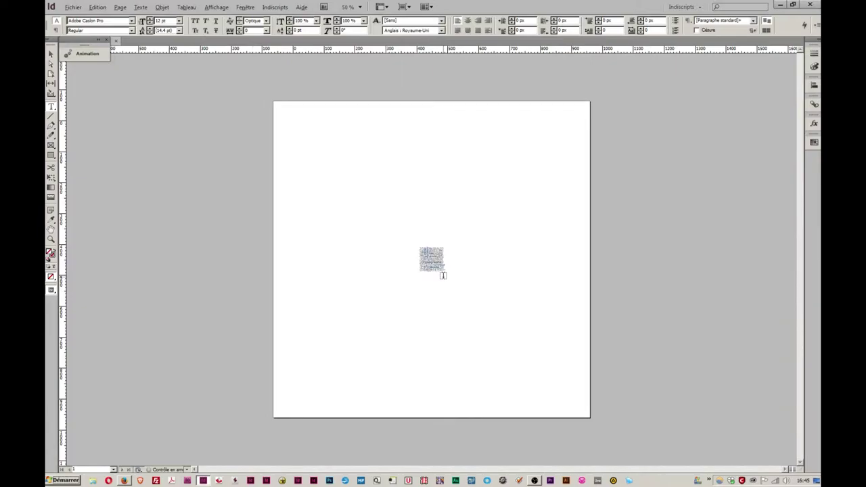
pyautogui.click(50, 56)
pyautogui.moveTo(393, 223); pyautogui.dragTo(488, 297)
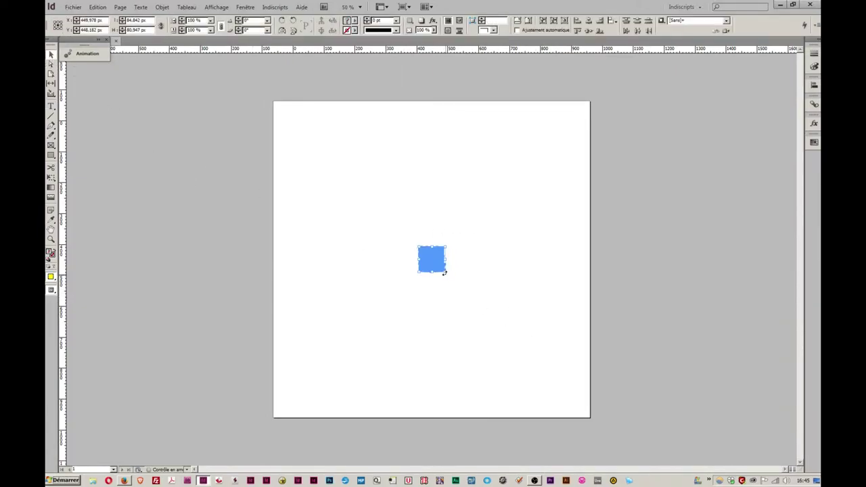
pyautogui.moveTo(445, 271); pyautogui.dragTo(580, 410)
# Apply the Wordalizer animation preset to all the words of the enlarged word cloud.
pyautogui.hotkey('ctrl', '2')
pyautogui.scroll(8, 473, 304)
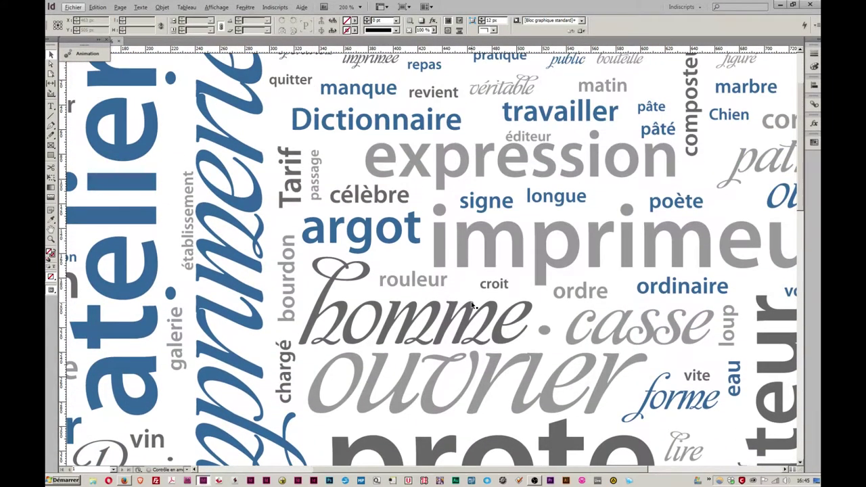
pyautogui.scroll(-6, 440, 297)
pyautogui.hotkey('ctrl', '5')
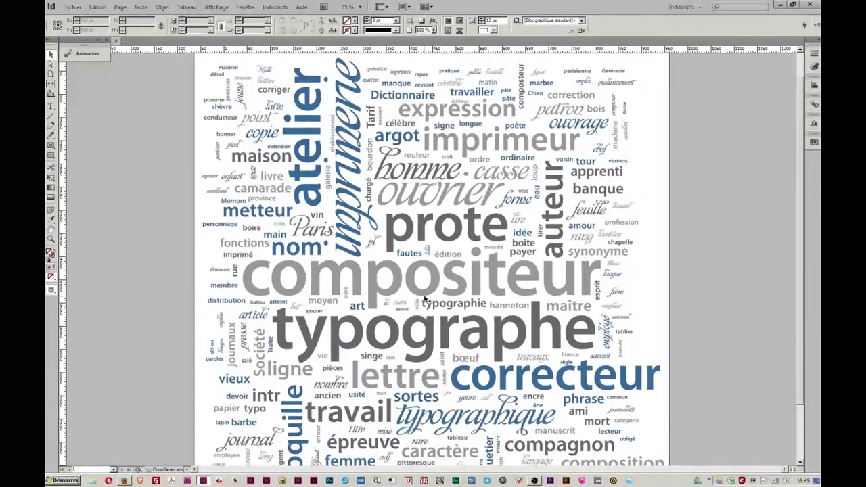
pyautogui.hotkey('ctrl', '-')
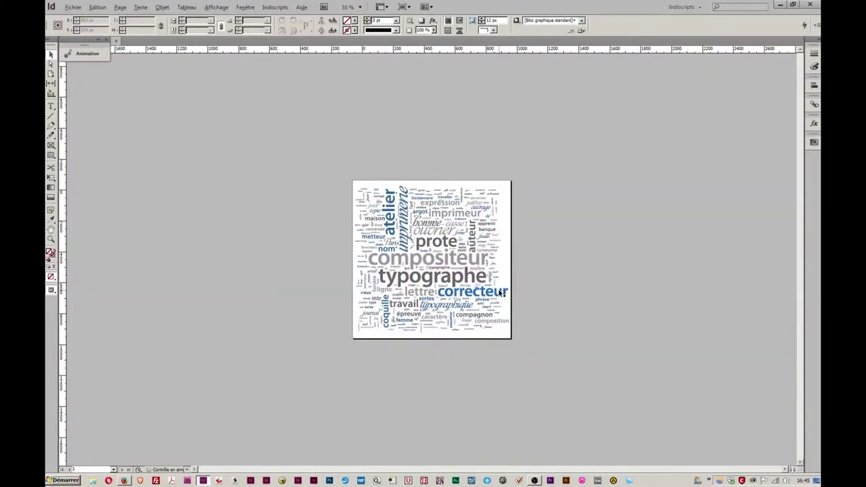
pyautogui.hotkey('ctrl', '=')
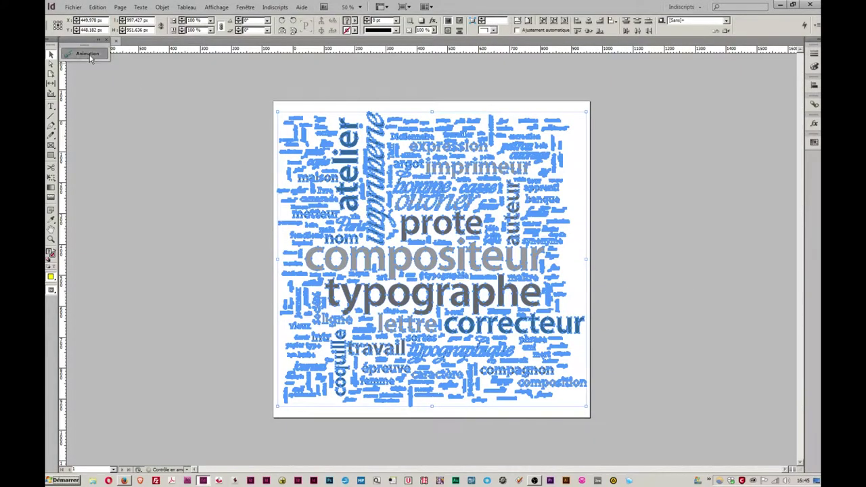
pyautogui.click(89, 55)
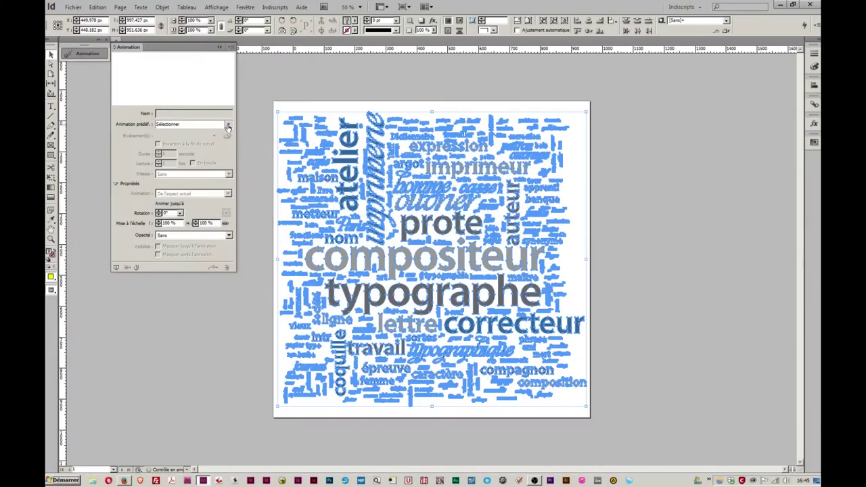
pyautogui.click(228, 123)
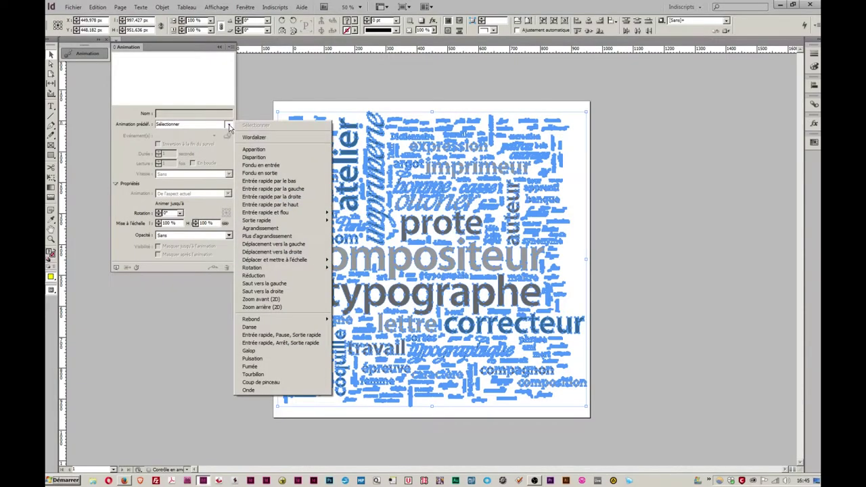
pyautogui.click(284, 138)
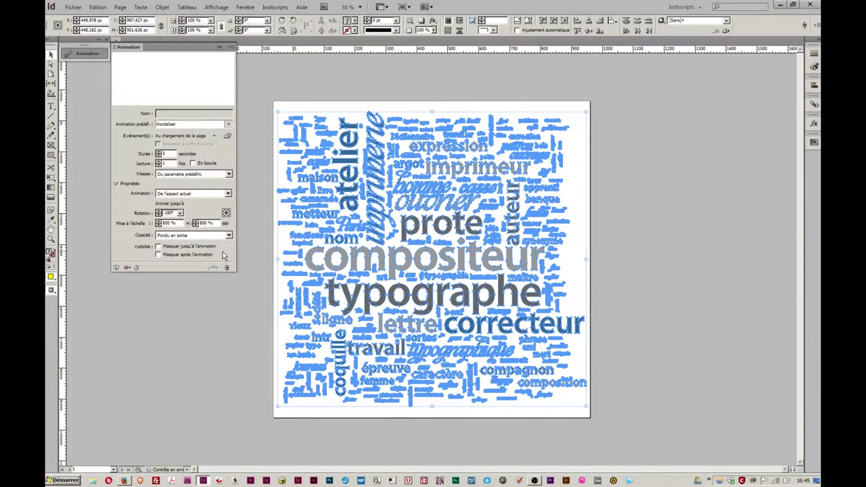
# Set the words to animate to their current appearance (A l'aspect actuel), preview the animation as SWF and close the preview.
pyautogui.click(228, 194)
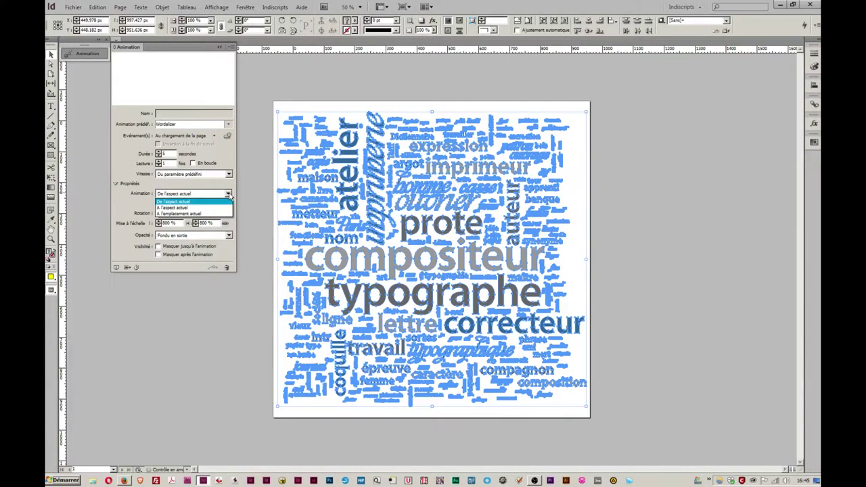
pyautogui.click(194, 208)
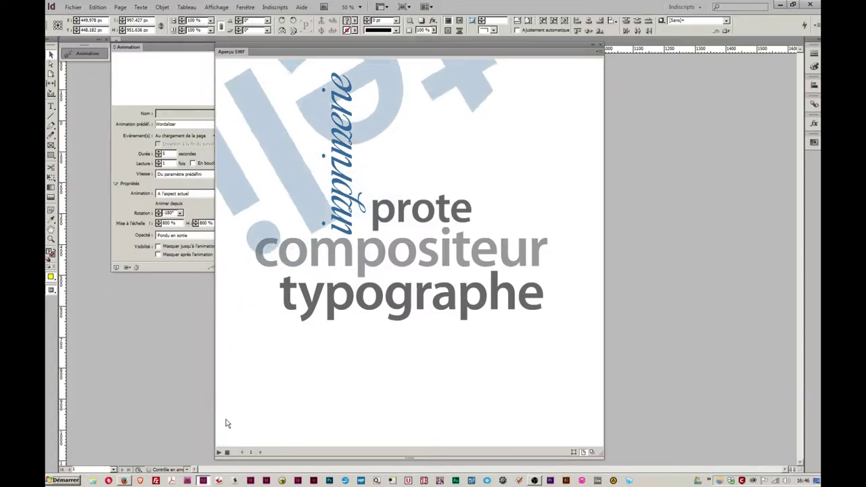
pyautogui.click(228, 451)
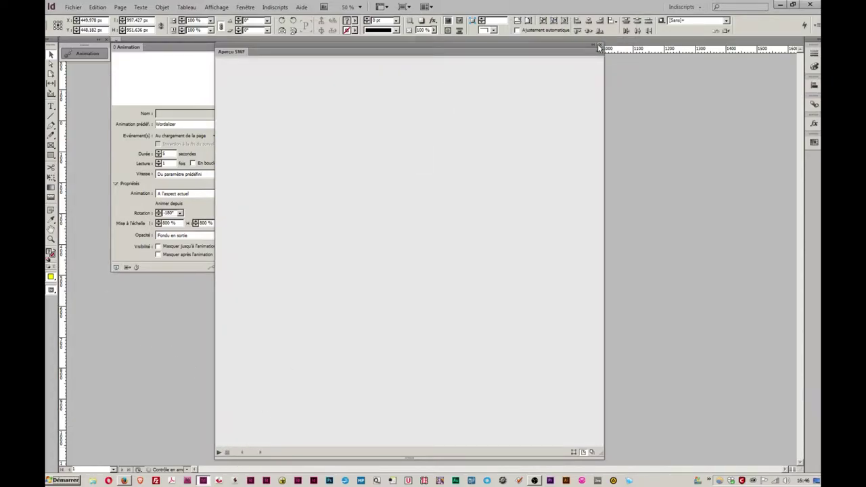
pyautogui.click(599, 46)
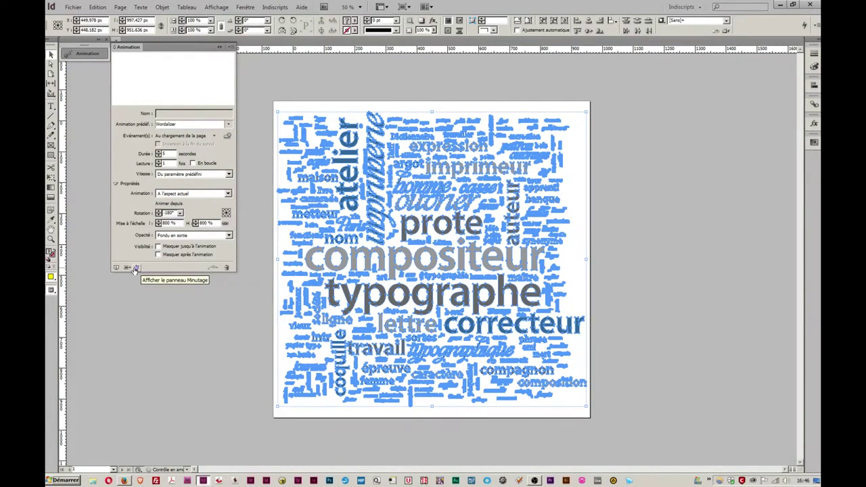
# Link all the page-load animations in the timing list so they play together, and preview the result.
pyautogui.click(137, 268)
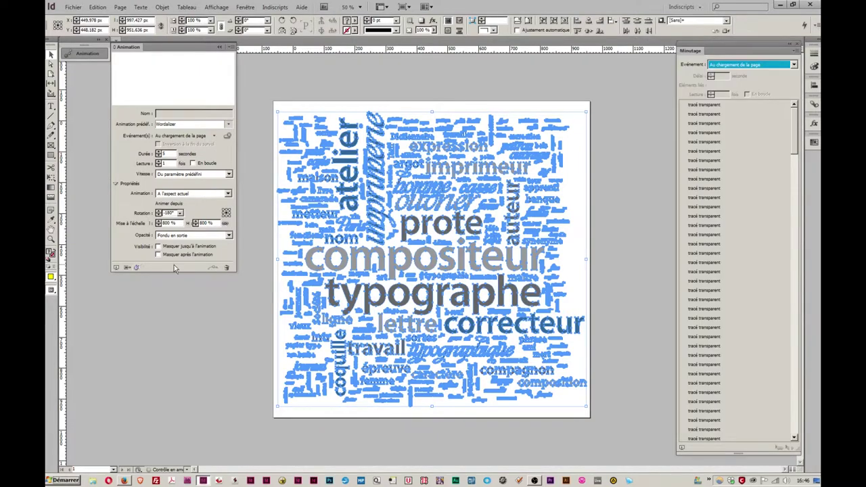
pyautogui.click(718, 107)
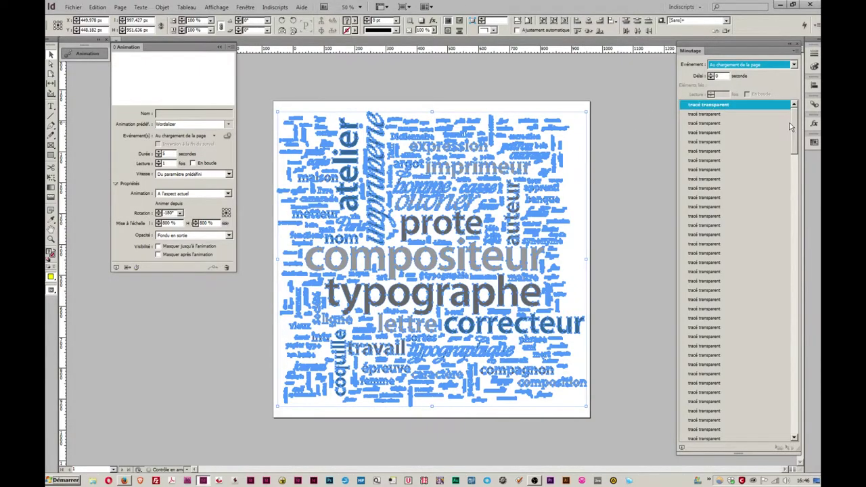
pyautogui.moveTo(794, 127); pyautogui.dragTo(811, 424)
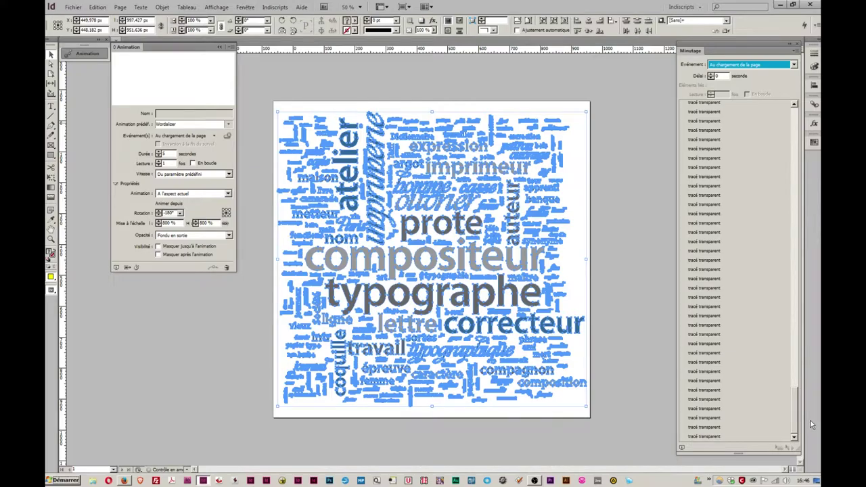
pyautogui.keyDown('shift'); pyautogui.click(713, 437); pyautogui.keyUp('shift')
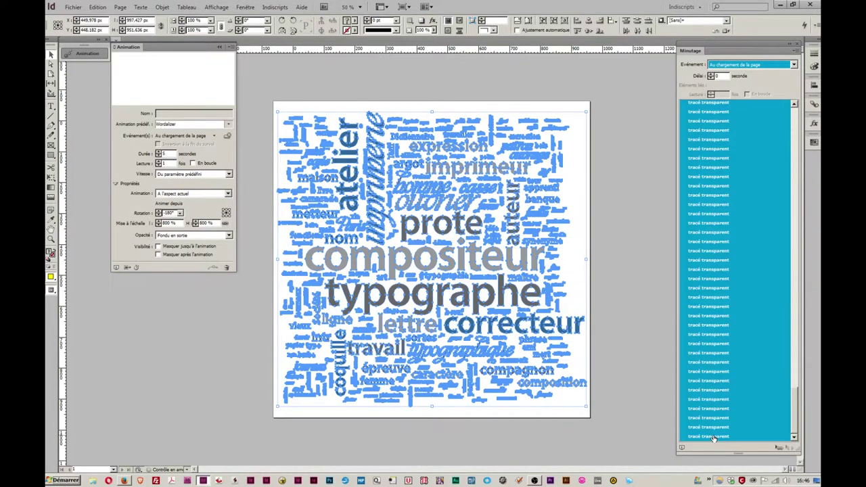
pyautogui.click(777, 449)
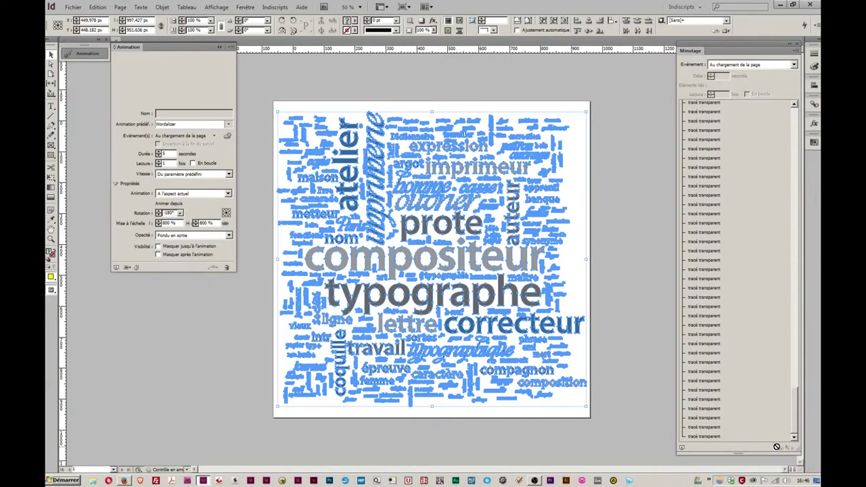
pyautogui.click(116, 268)
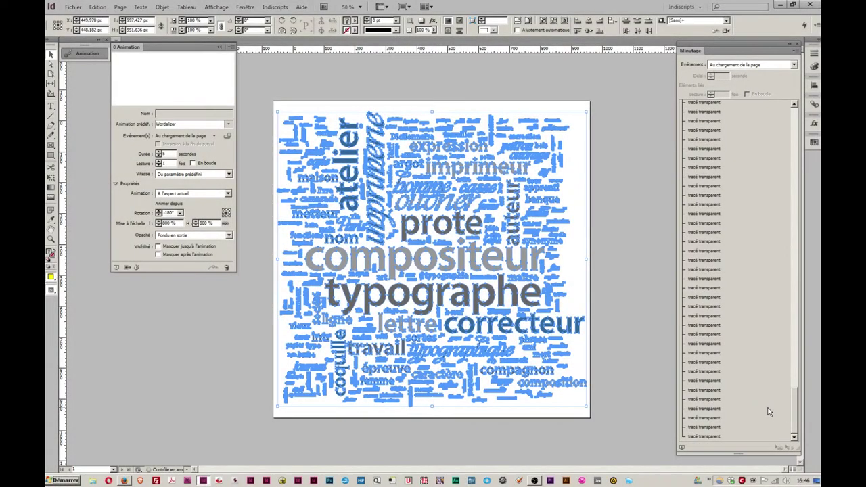
# Set the delay of all the linked word animations to 0,05 second.
pyautogui.click(716, 436)
pyautogui.moveTo(792, 416); pyautogui.dragTo(803, 128)
pyautogui.keyDown('shift'); pyautogui.click(717, 109); pyautogui.keyUp('shift')
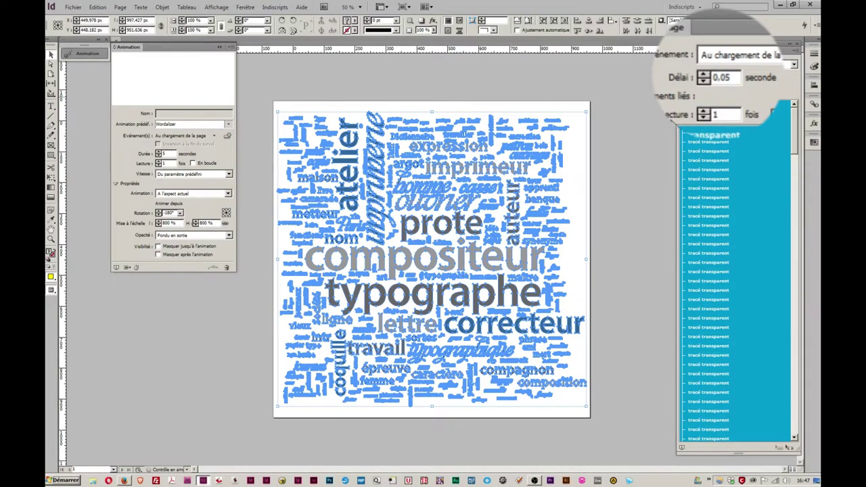
pyautogui.click(126, 267)
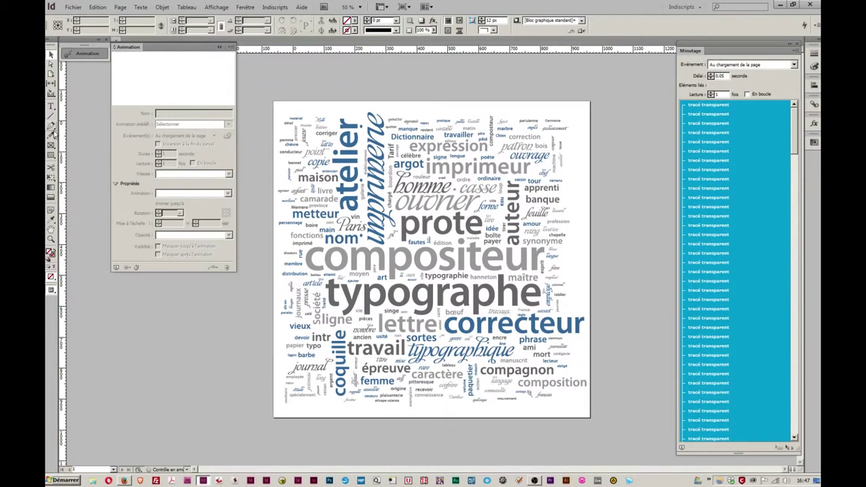
# Draw a rectangular frame of about 1012 by 1012 px over the page and fill it with the [Noir] swatch.
pyautogui.click(51, 146)
pyautogui.moveTo(273, 100); pyautogui.dragTo(610, 426)
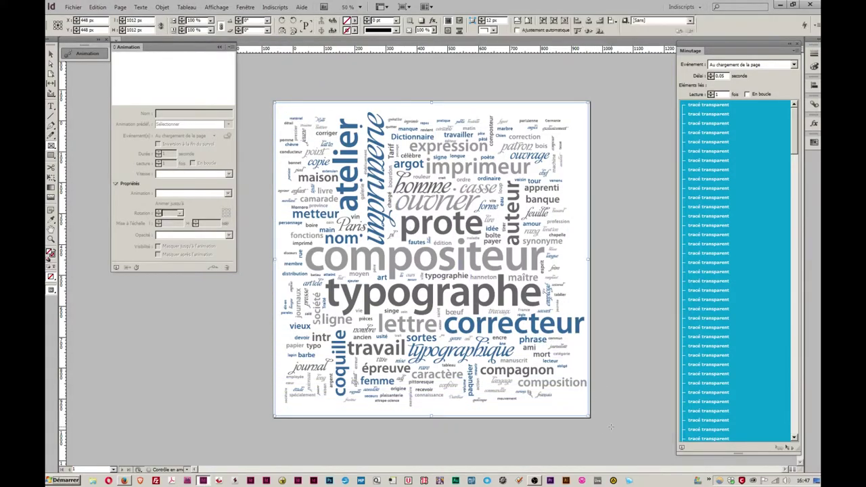
pyautogui.press('F5')
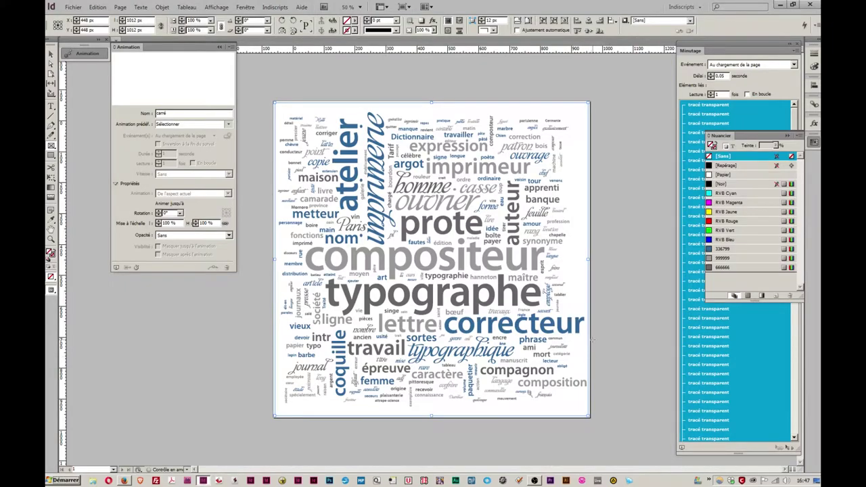
pyautogui.click(719, 185)
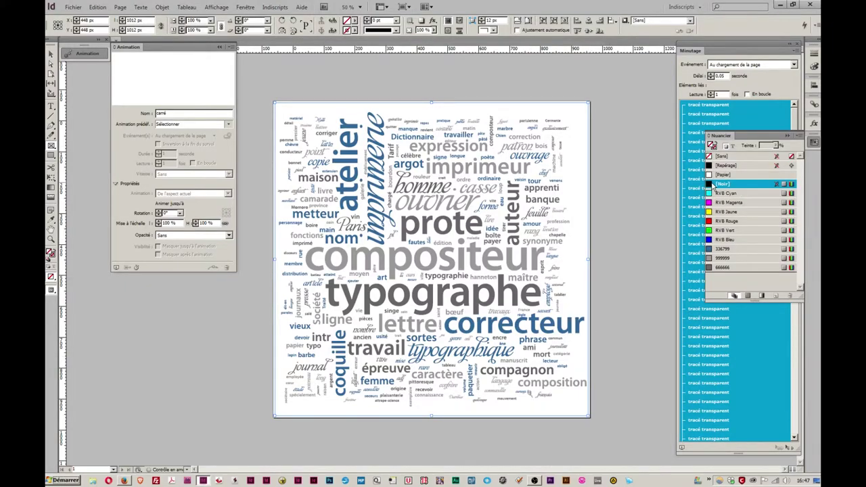
# Send the black frame to the back, behind all the words.
pyautogui.click(162, 7)
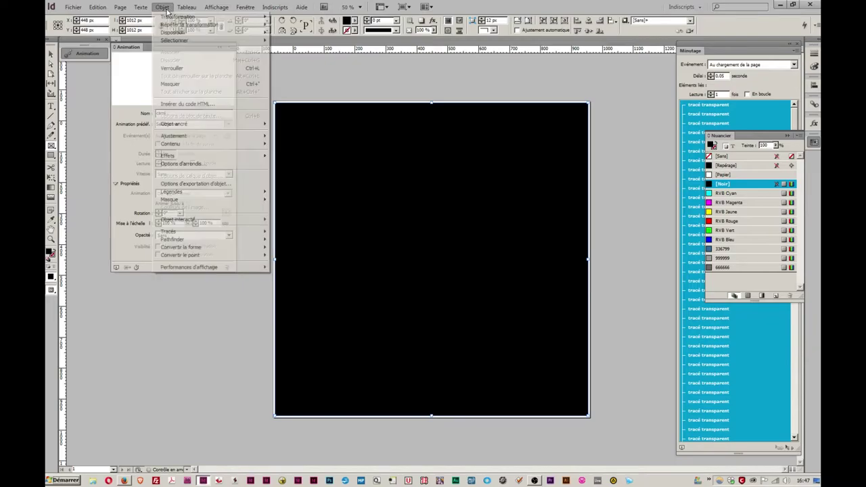
pyautogui.moveTo(179, 33)
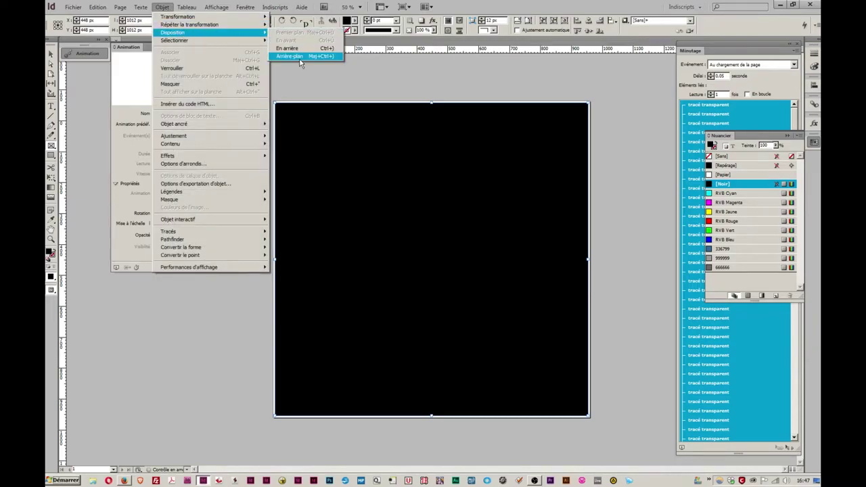
pyautogui.click(297, 56)
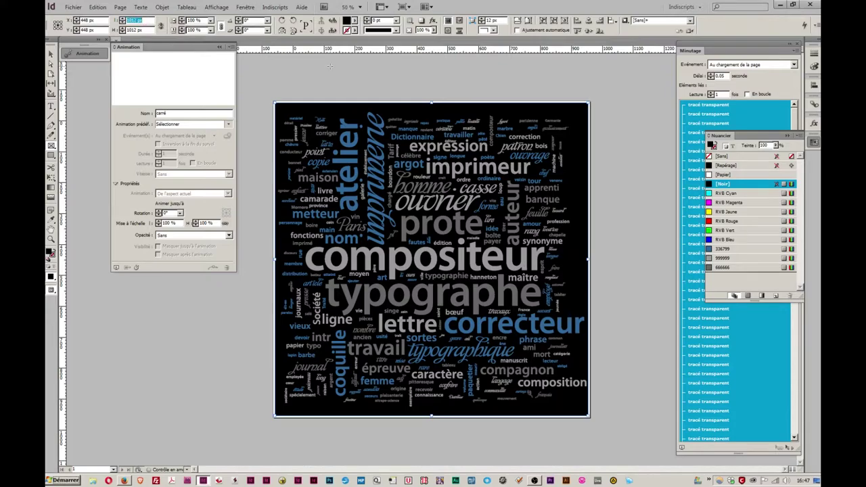
# Resize the black background frame to 1024 by 1024 px and lock it.
pyautogui.press('Tab')
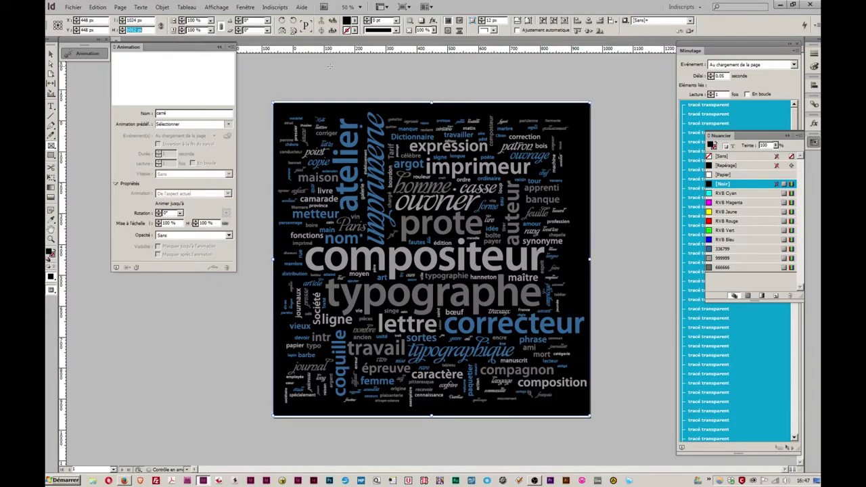
pyautogui.press('Return')
pyautogui.click(164, 8)
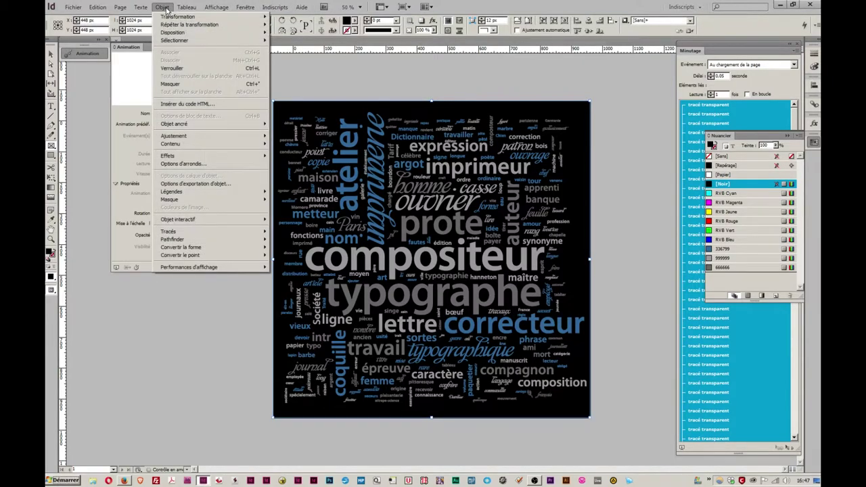
pyautogui.click(186, 69)
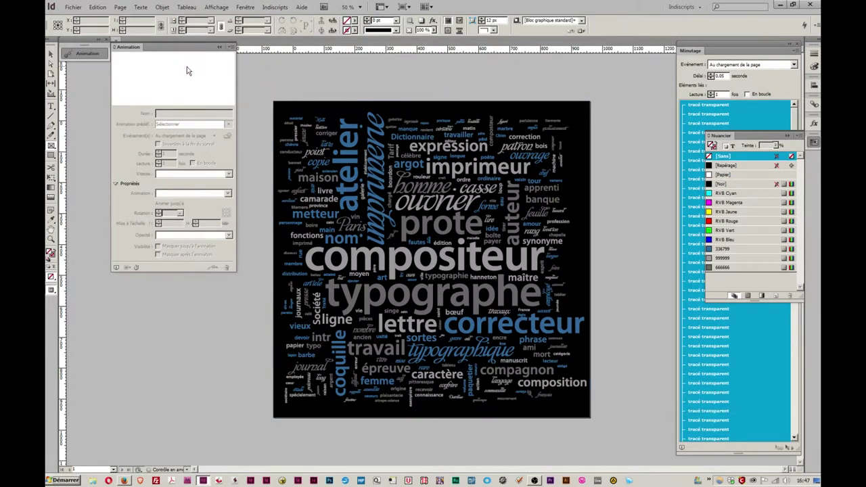
# Preview the spread with its word animations over the black background.
pyautogui.click(52, 56)
pyautogui.click(116, 268)
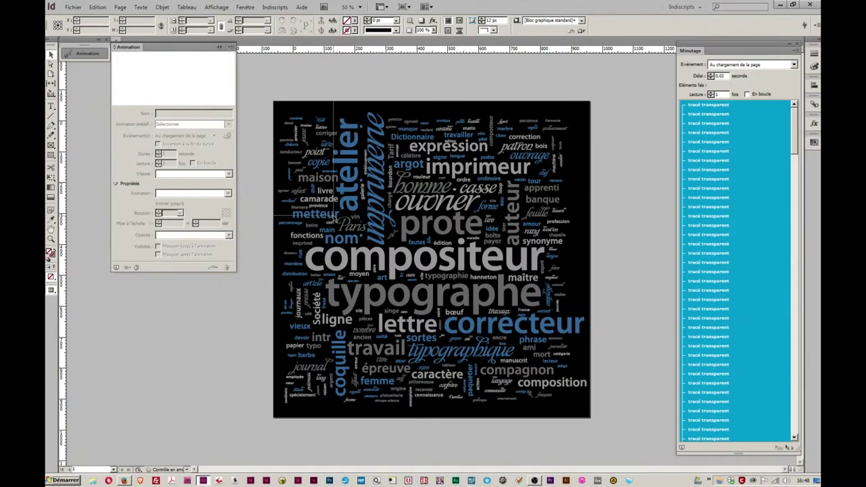
# Select groups of words in several areas around the cloud and set their animation rotation to 180°.
pyautogui.click(318, 162)
pyautogui.moveTo(427, 105); pyautogui.dragTo(576, 149)
pyautogui.moveTo(588, 269); pyautogui.dragTo(541, 301)
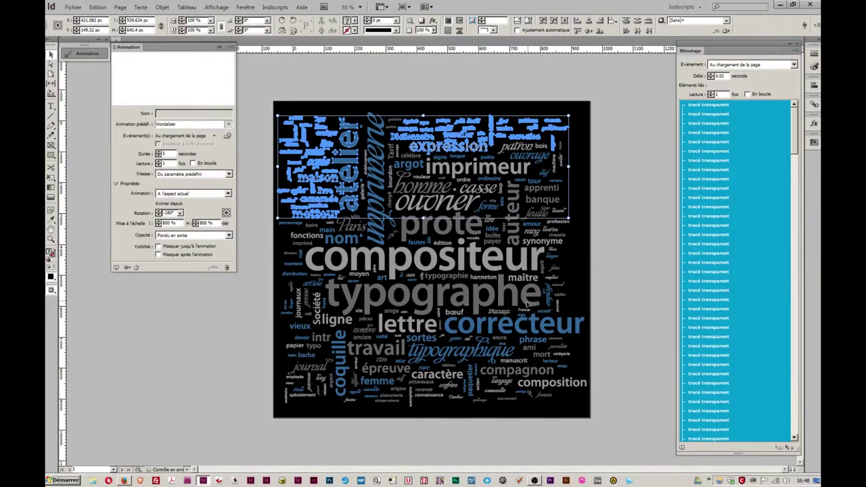
pyautogui.moveTo(501, 427); pyautogui.dragTo(426, 361)
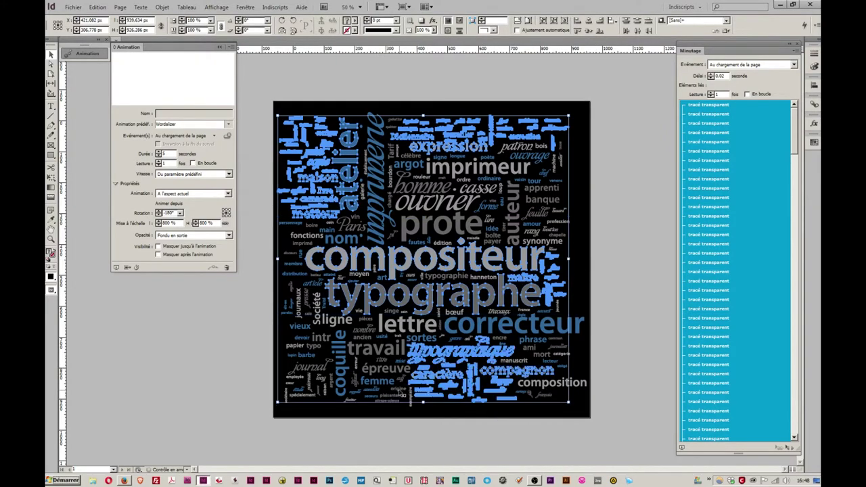
pyautogui.moveTo(252, 330); pyautogui.dragTo(348, 380)
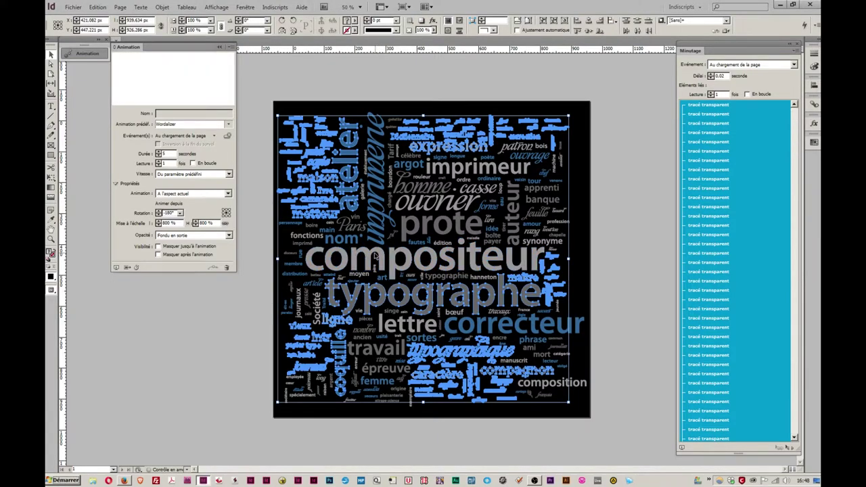
pyautogui.click(180, 212)
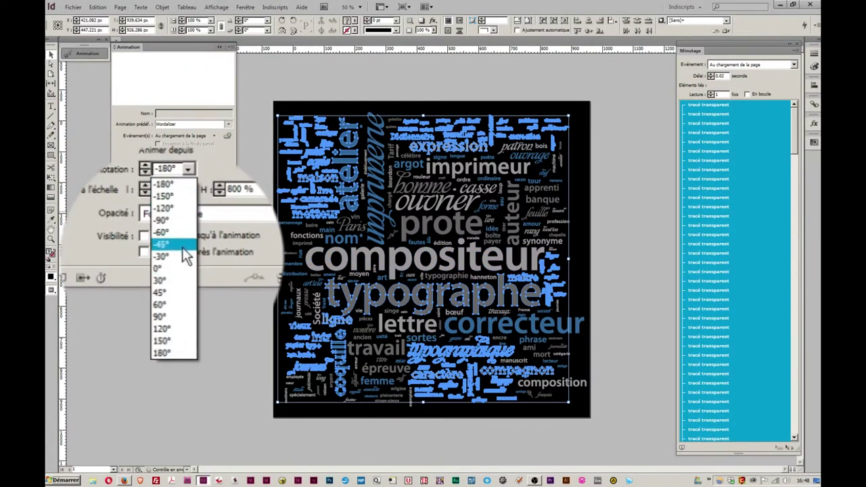
pyautogui.click(181, 357)
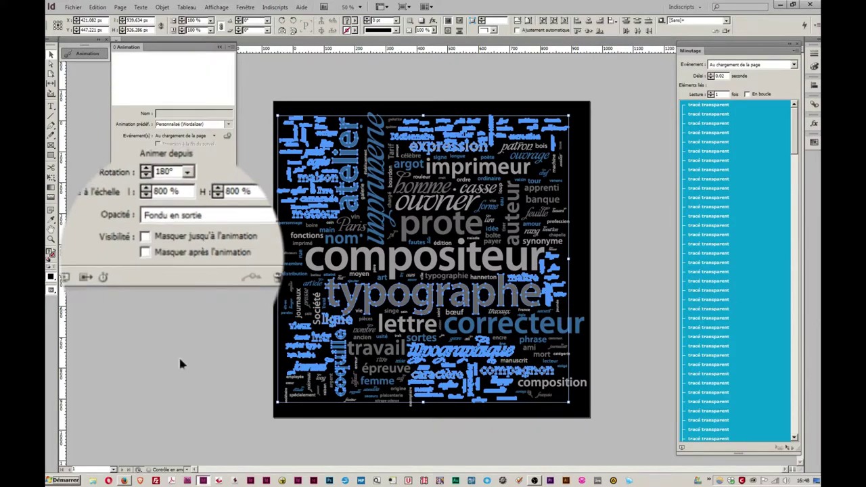
# Set the animation scale of words scattered around the cloud to 2000 % in width and height, and preview the spread.
pyautogui.click(323, 86)
pyautogui.moveTo(386, 102); pyautogui.dragTo(418, 137)
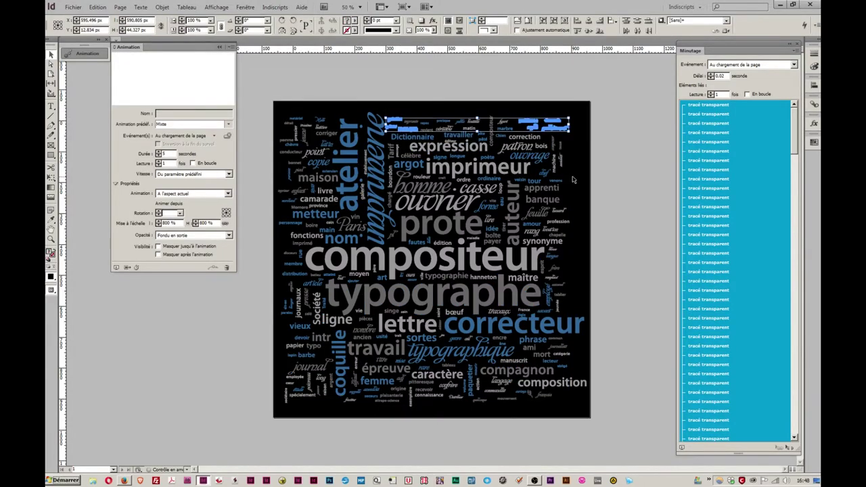
pyautogui.keyDown('shift'); pyautogui.click(553, 177); pyautogui.keyUp('shift')
pyautogui.keyDown('shift'); pyautogui.click(558, 223); pyautogui.keyUp('shift')
pyautogui.keyDown('shift'); pyautogui.click(551, 263); pyautogui.keyUp('shift')
pyautogui.keyDown('shift'); pyautogui.click(554, 297); pyautogui.keyUp('shift')
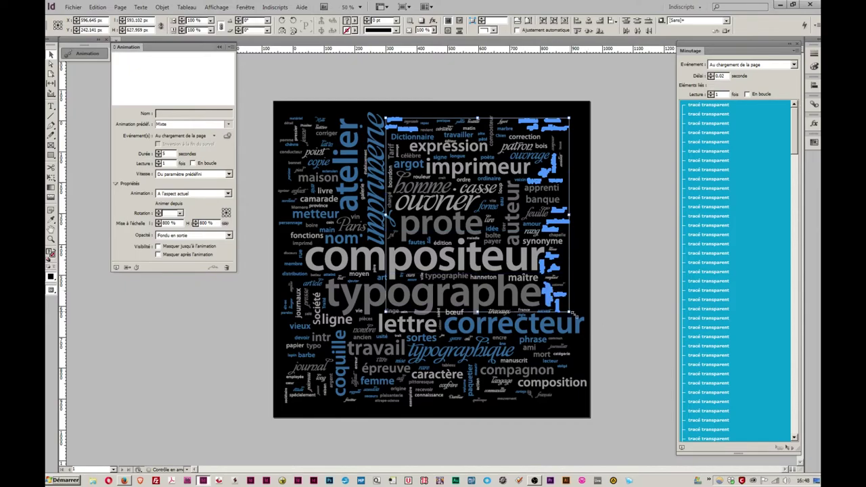
pyautogui.keyDown('shift'); pyautogui.click(558, 351); pyautogui.keyUp('shift')
pyautogui.keyDown('shift'); pyautogui.click(486, 390); pyautogui.keyUp('shift')
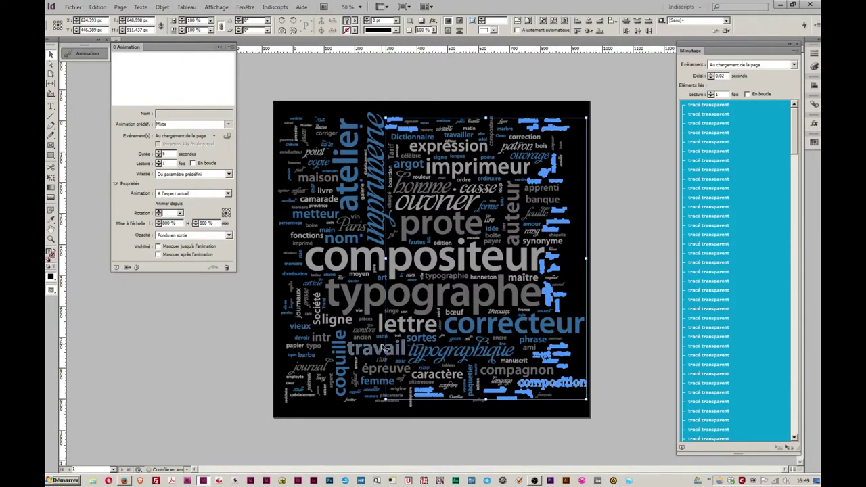
pyautogui.keyDown('shift'); pyautogui.click(356, 379); pyautogui.keyUp('shift')
pyautogui.keyDown('shift'); pyautogui.click(297, 365); pyautogui.keyUp('shift')
pyautogui.keyDown('shift'); pyautogui.click(294, 254); pyautogui.keyUp('shift')
pyautogui.keyDown('shift'); pyautogui.click(297, 272); pyautogui.keyUp('shift')
pyautogui.keyDown('shift'); pyautogui.click(298, 195); pyautogui.keyUp('shift')
pyautogui.keyDown('shift'); pyautogui.click(303, 133); pyautogui.keyUp('shift')
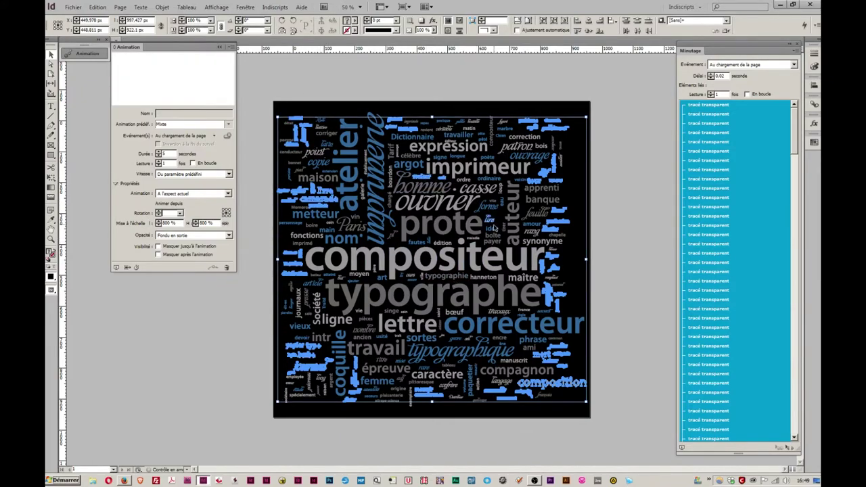
pyautogui.keyDown('shift'); pyautogui.click(421, 276); pyautogui.keyUp('shift')
pyautogui.keyDown('shift'); pyautogui.click(365, 319); pyautogui.keyUp('shift')
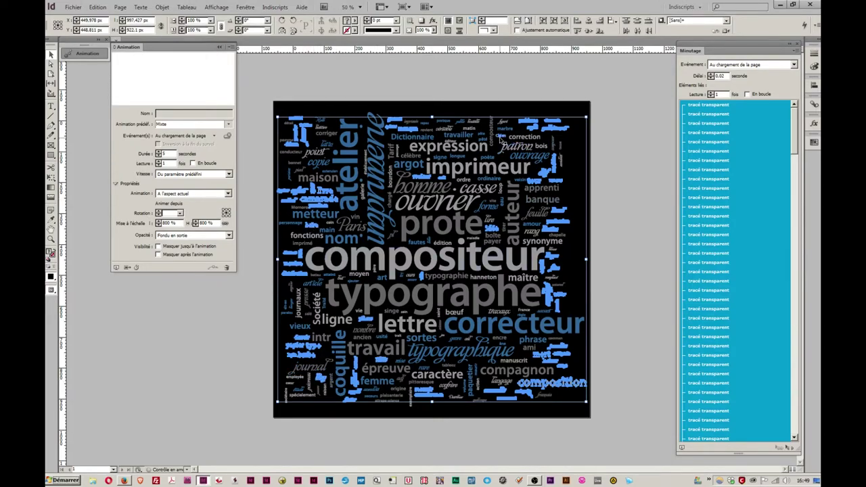
pyautogui.click(166, 223)
pyautogui.write('2000')
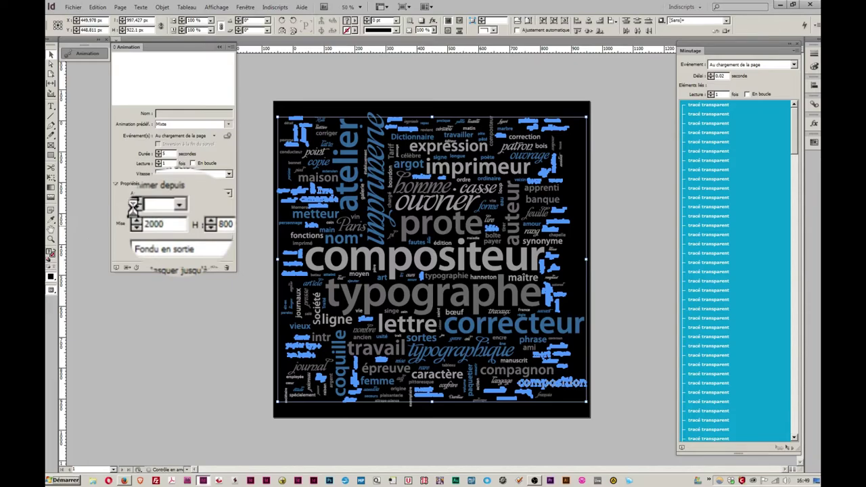
pyautogui.press('Tab')
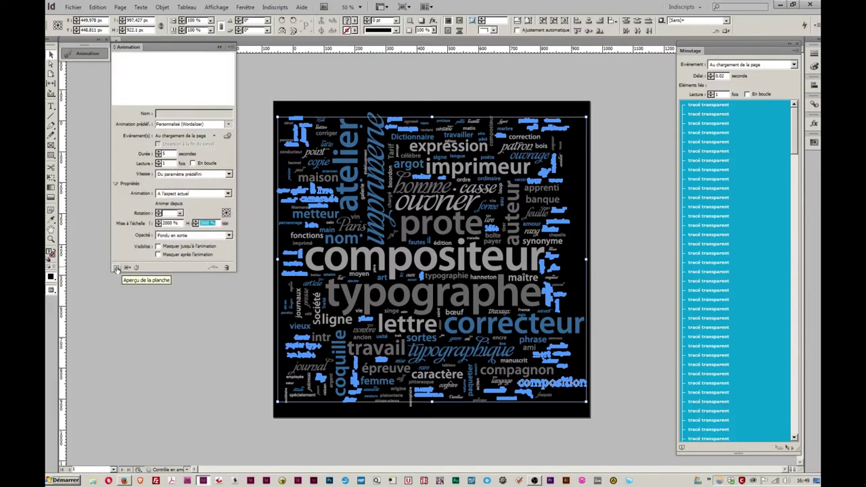
pyautogui.click(116, 268)
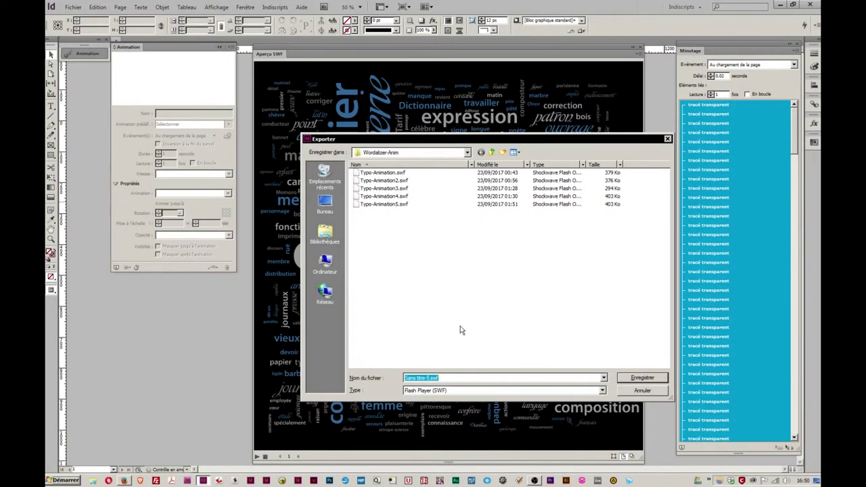
# Export page 1 as a Flash Player (SWF) file named Typo-Animation6.swf in the Wordalizer-Anim folder, at 100 % scale.
pyautogui.click(387, 205)
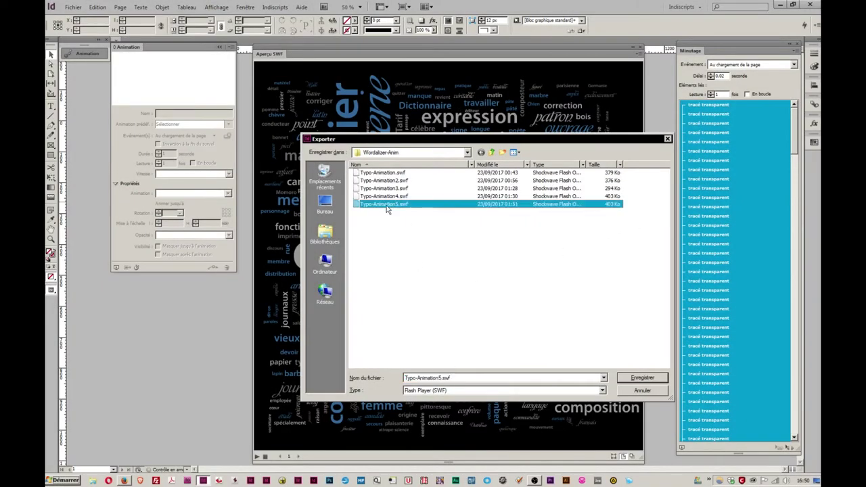
pyautogui.doubleClick(479, 378)
pyautogui.click(440, 377)
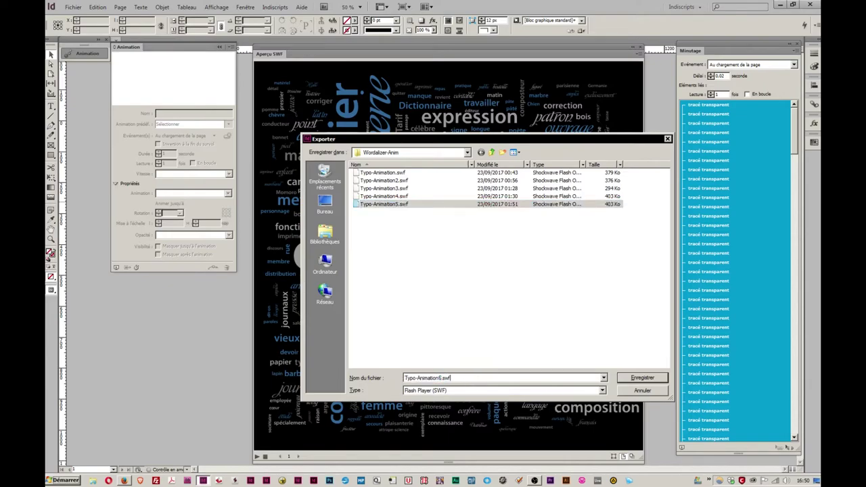
pyautogui.click(634, 380)
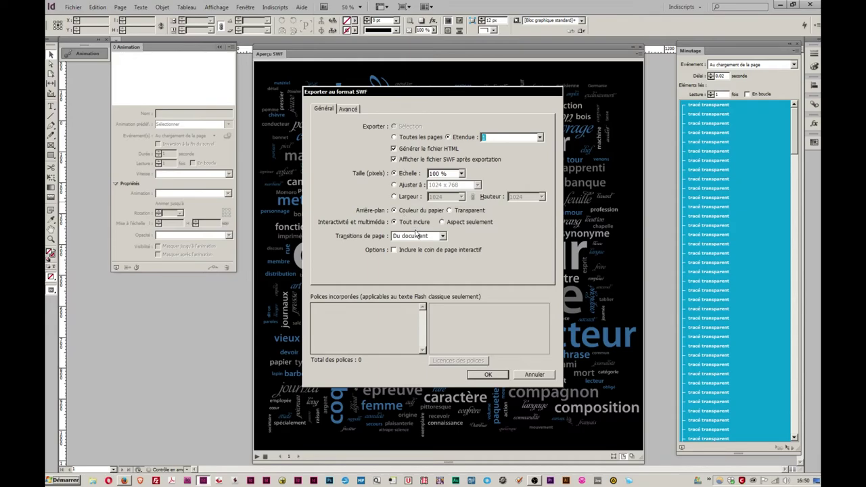
pyautogui.click(486, 376)
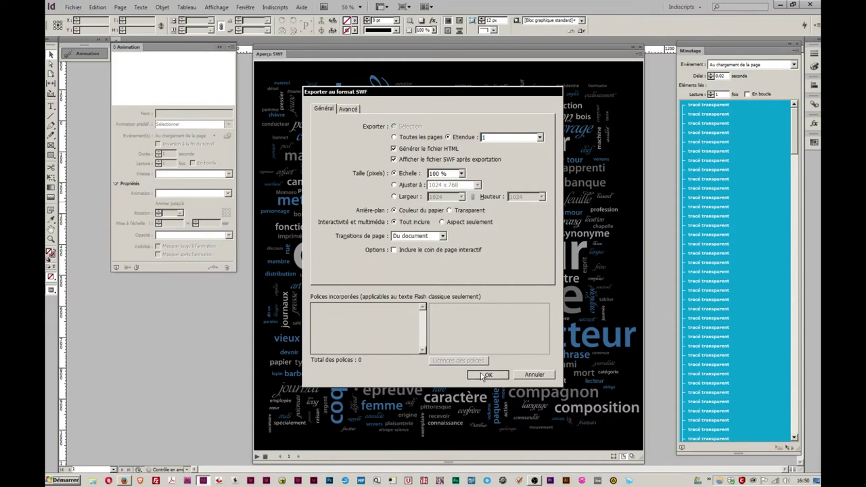